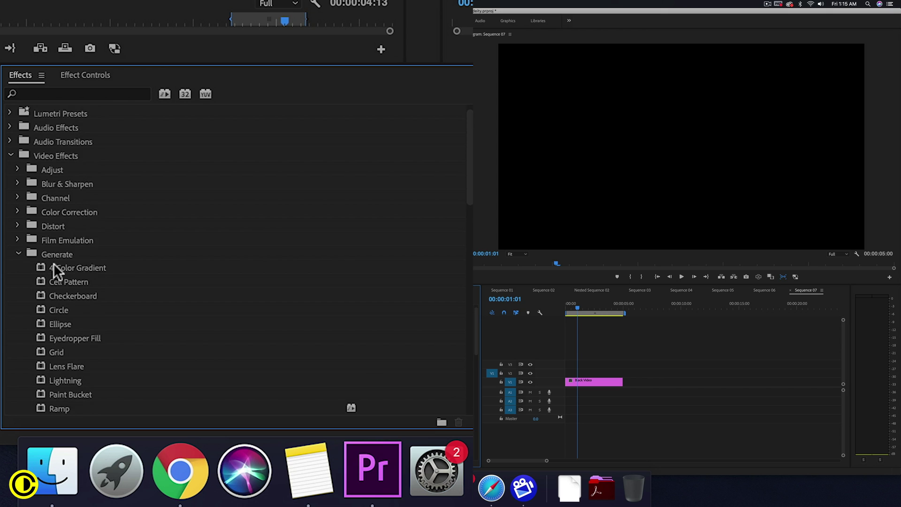
- Apply the Circle generator effect and the Radial Wipe transition effect to the Black Video clip in the timeline
click(52, 253)
drag(51, 252, 593, 380)
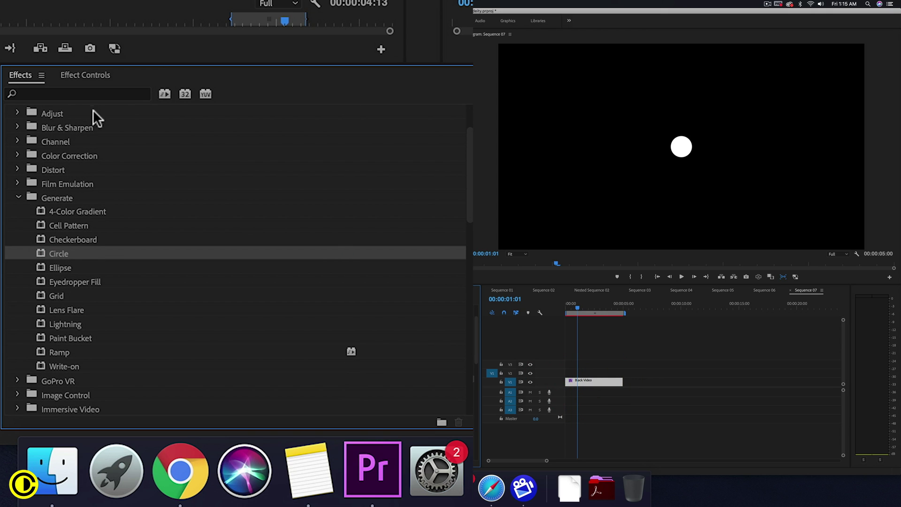
scroll(158, 198, down, 6)
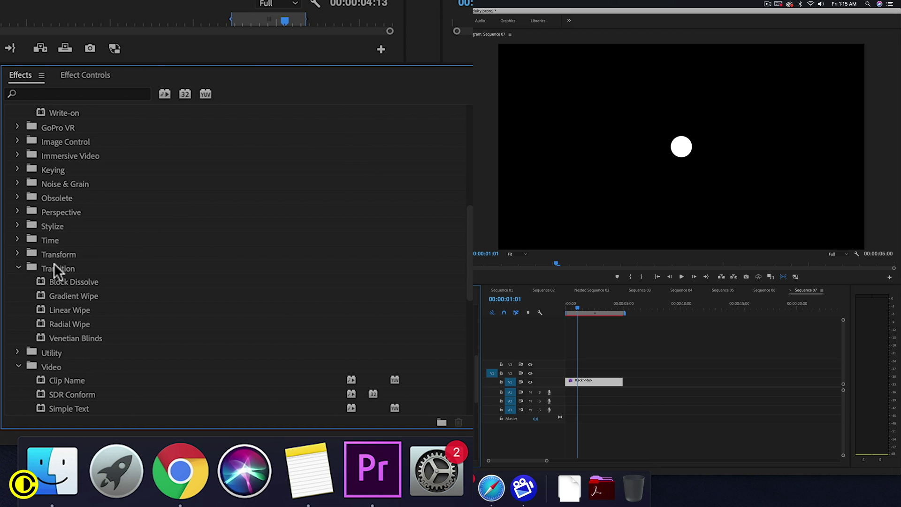
scroll(48, 263, up, 7)
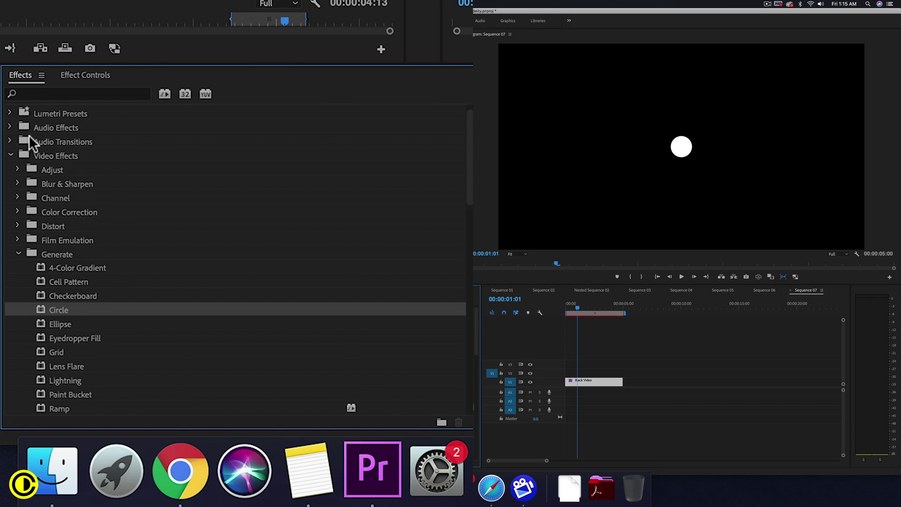
scroll(47, 248, down, 7)
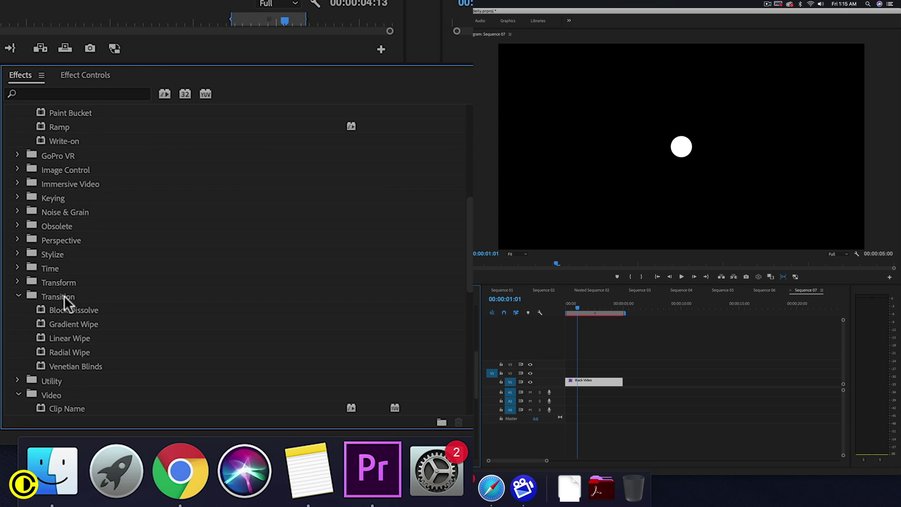
right_click(73, 352)
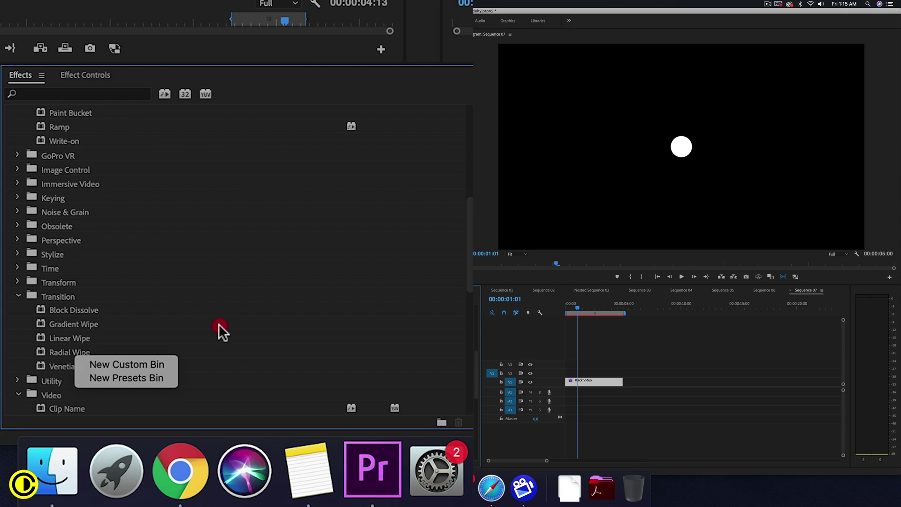
click(59, 351)
drag(55, 351, 581, 384)
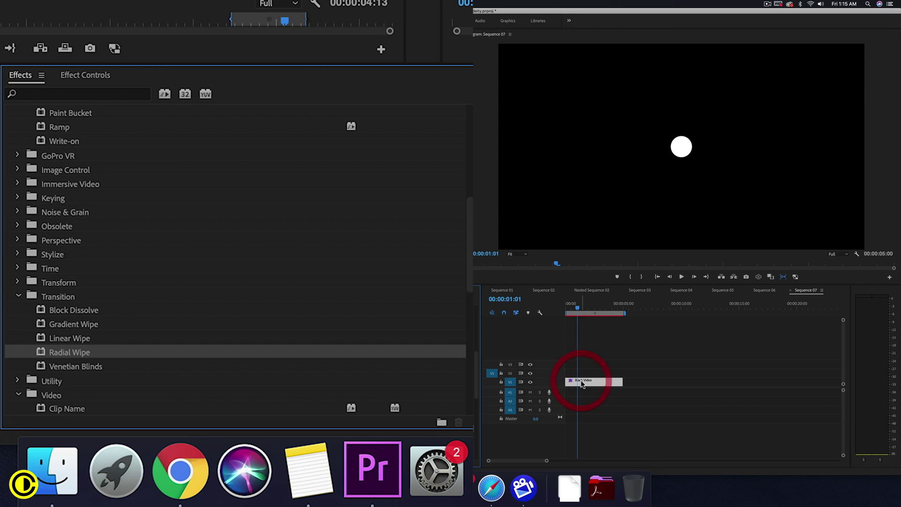
- Set the Radius of the clip's Circle effect to 344
click(93, 75)
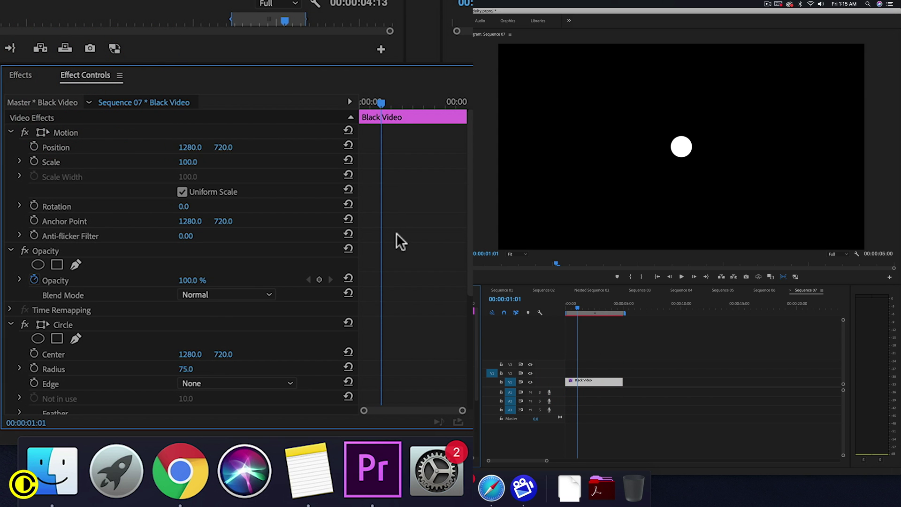
scroll(396, 233, down, 5)
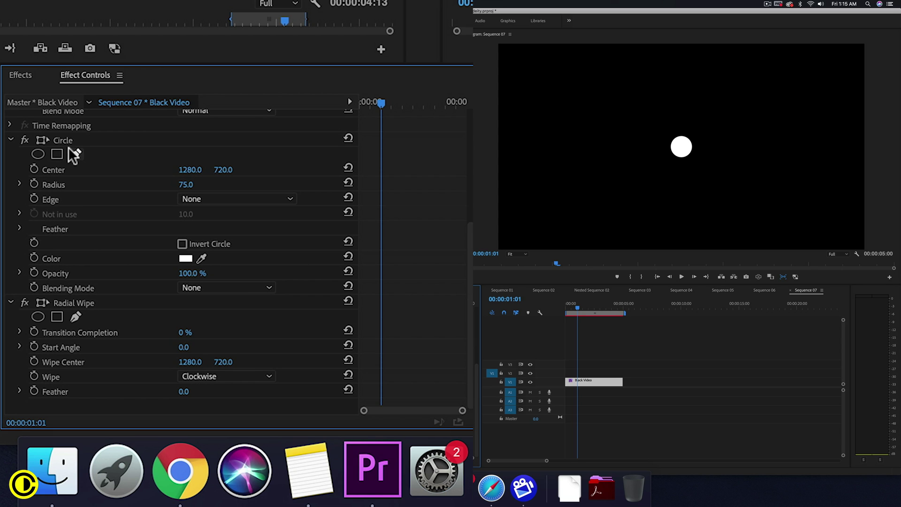
drag(190, 184, 256, 184)
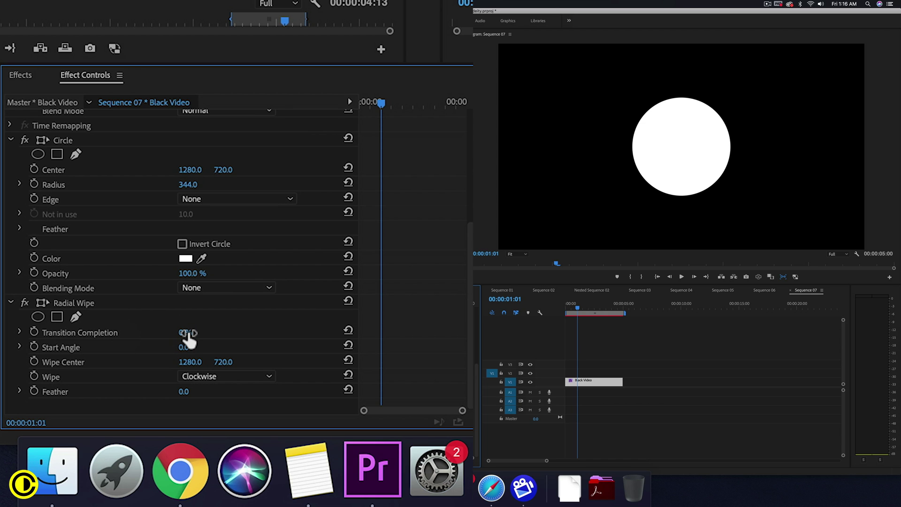
- Set the Radial Wipe's Transition Completion to 18% and its Wipe direction to Counterclockwise
mouse_move(186, 334)
mouse_down()
mouse_move(223, 334)
mouse_move(192, 336)
mouse_up()
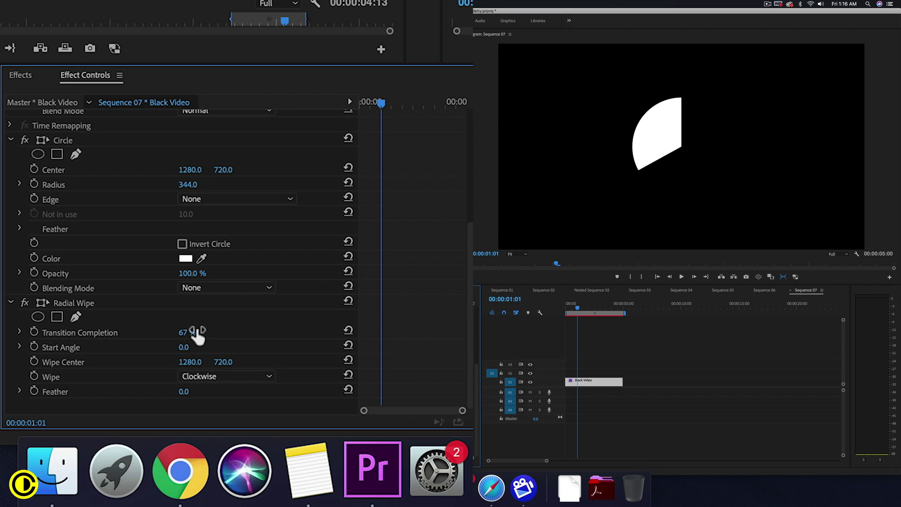
drag(189, 336, 169, 336)
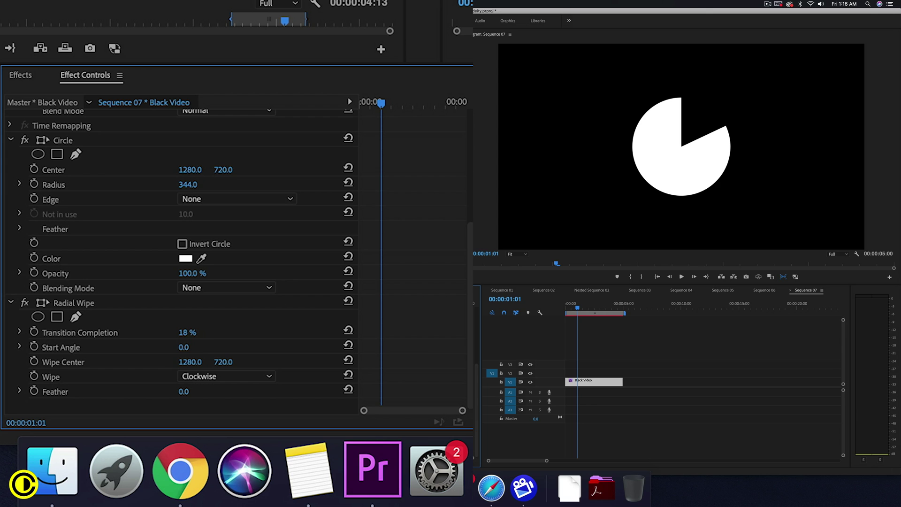
click(247, 377)
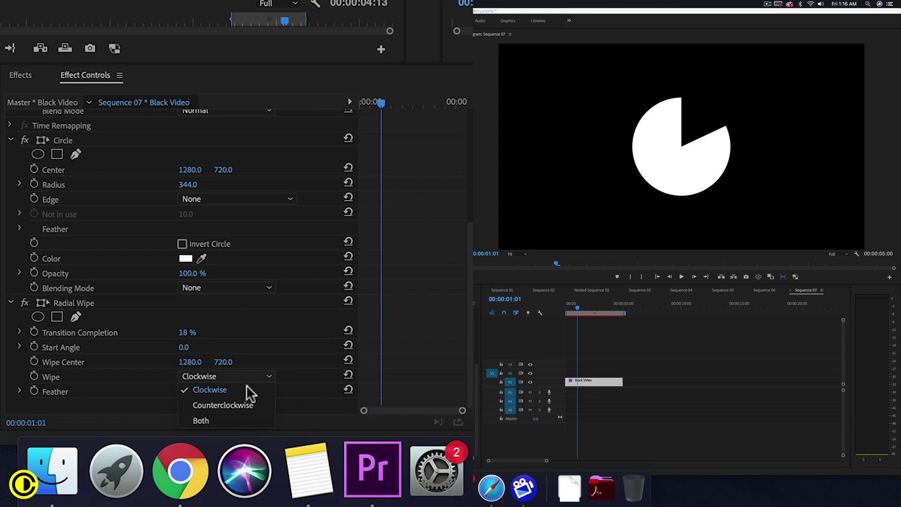
click(241, 402)
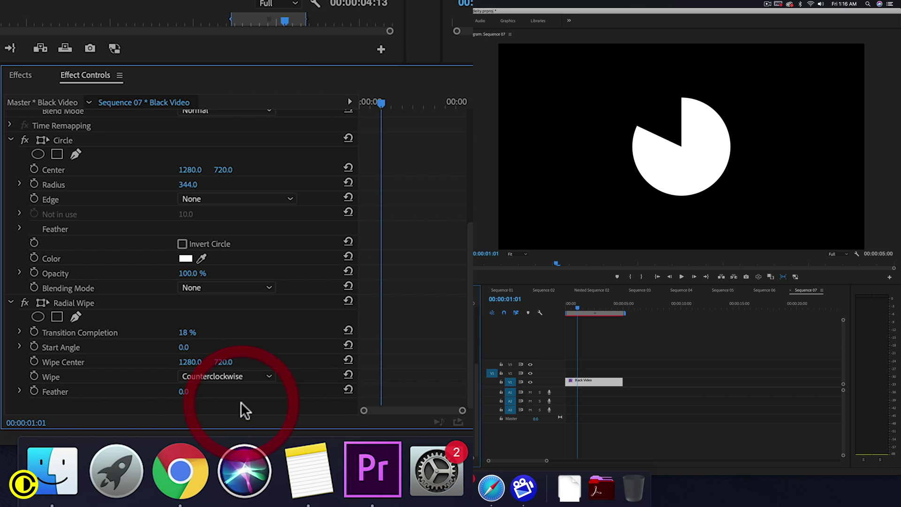
- Keyframe the Radial Wipe's Transition Completion at 90% at 00:00:01:01 and 100% at the clip's start, and play the animation
drag(187, 332, 263, 333)
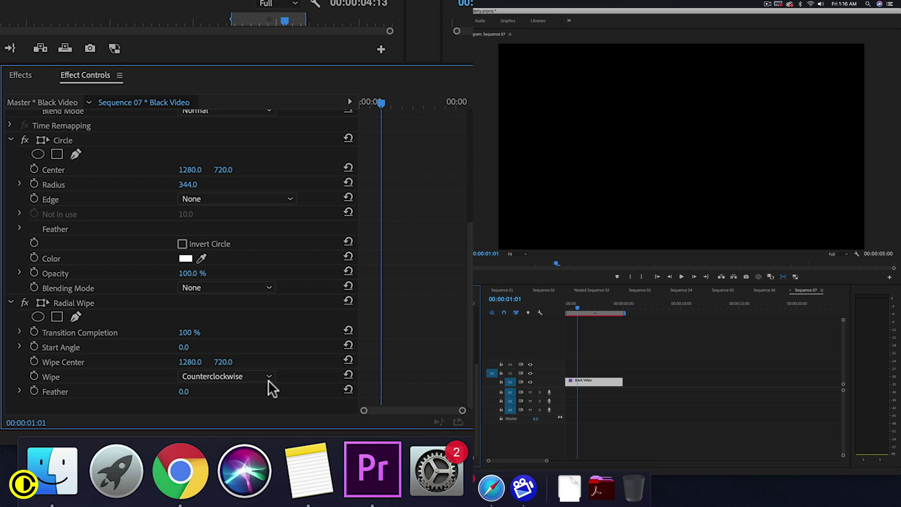
mouse_move(188, 333)
mouse_down()
mouse_move(144, 333)
mouse_move(203, 332)
mouse_up()
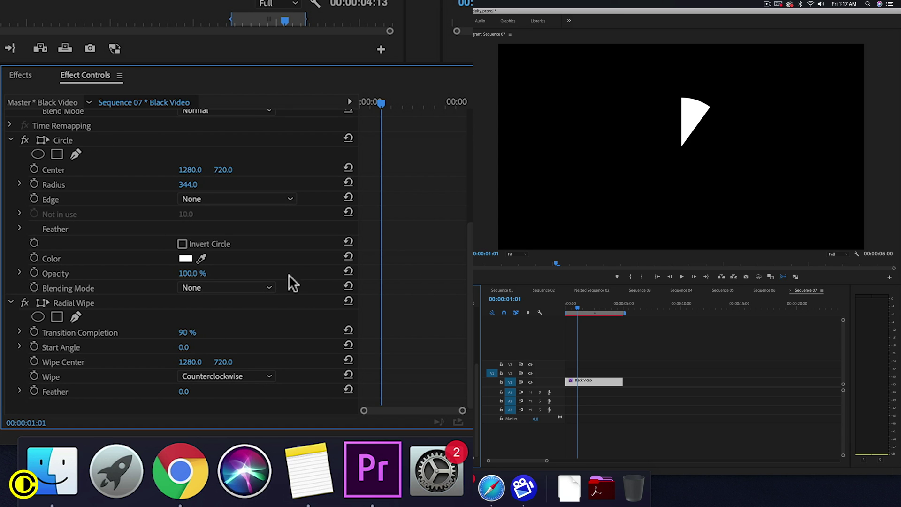
click(33, 330)
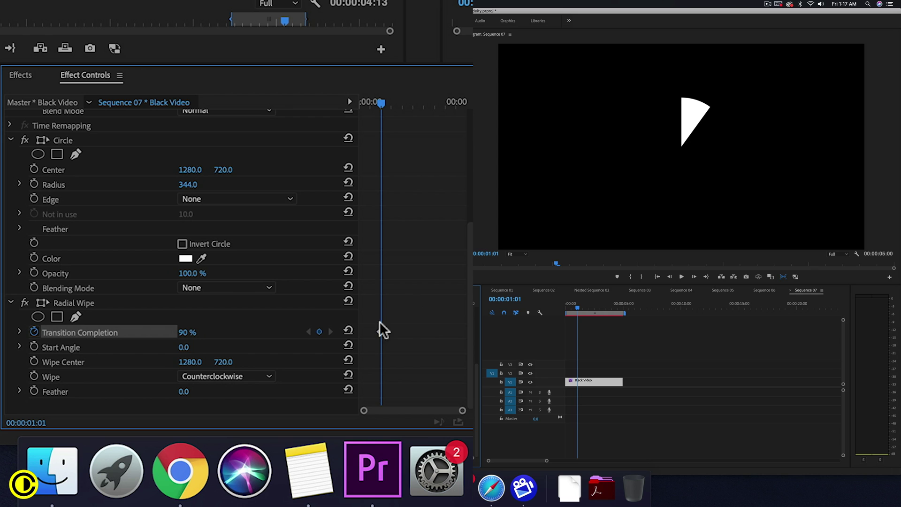
drag(378, 102, 348, 100)
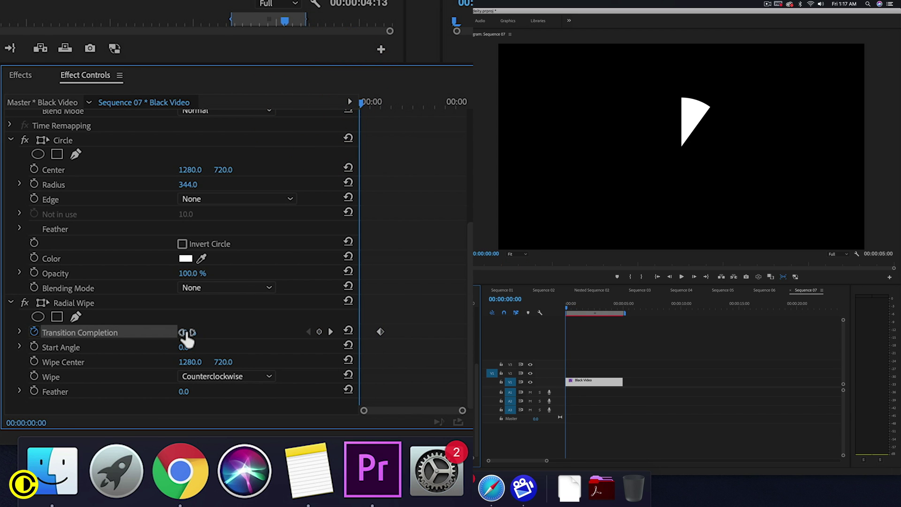
drag(187, 332, 200, 332)
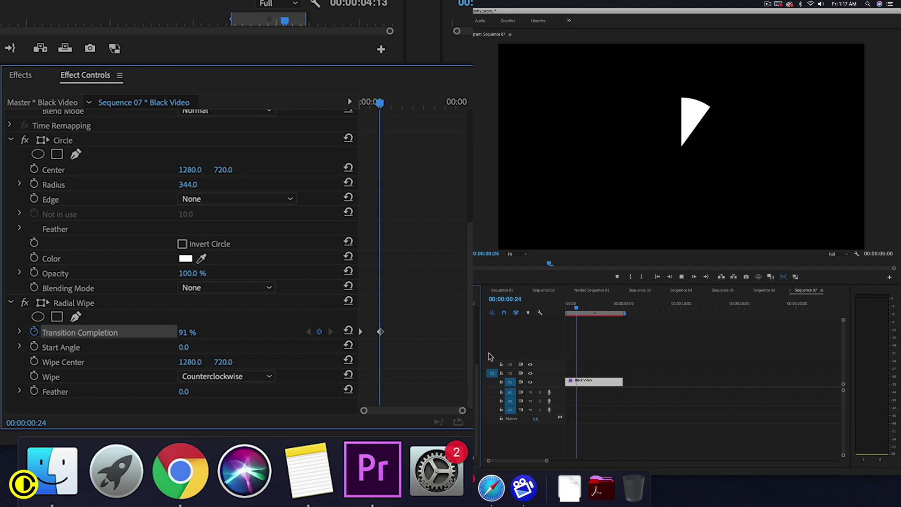
key(space)
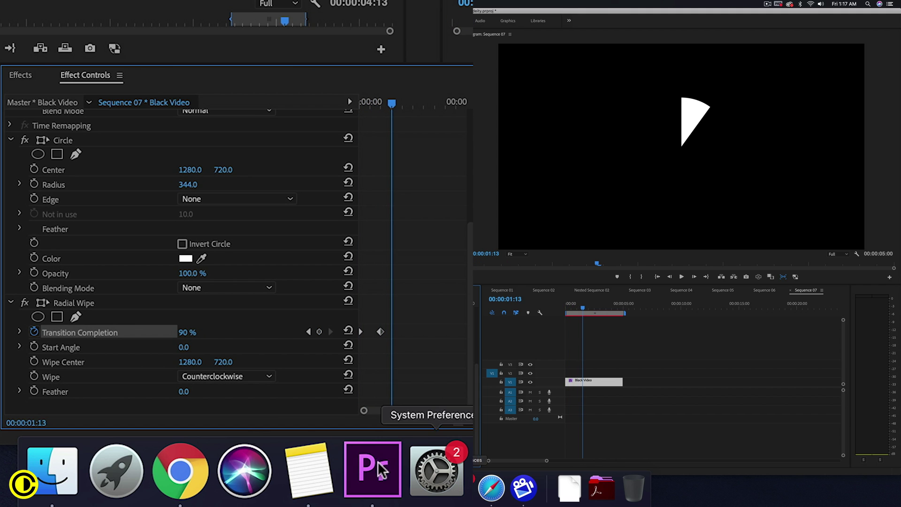
- Set the second Transition Completion keyframe to Bezier, stretch its curve handle back toward the first keyframe to ease the ending, and play the result
click(19, 331)
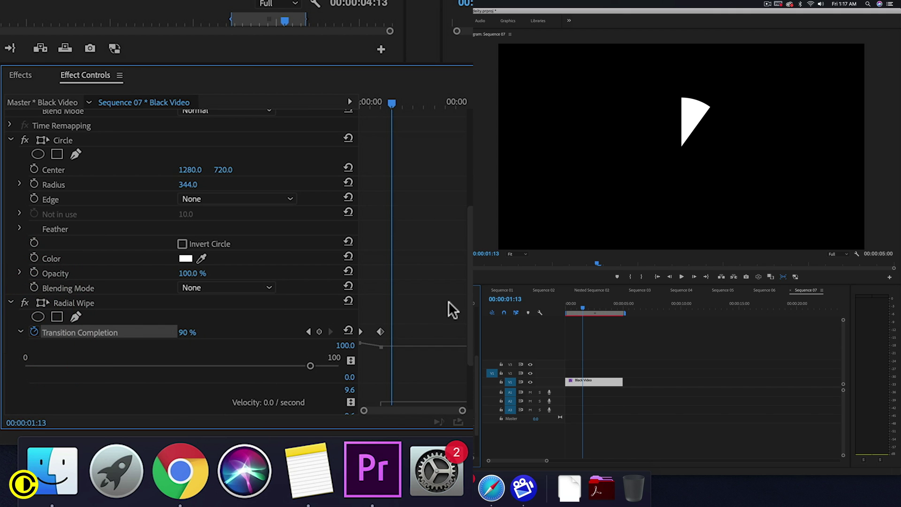
scroll(449, 300, down, 2)
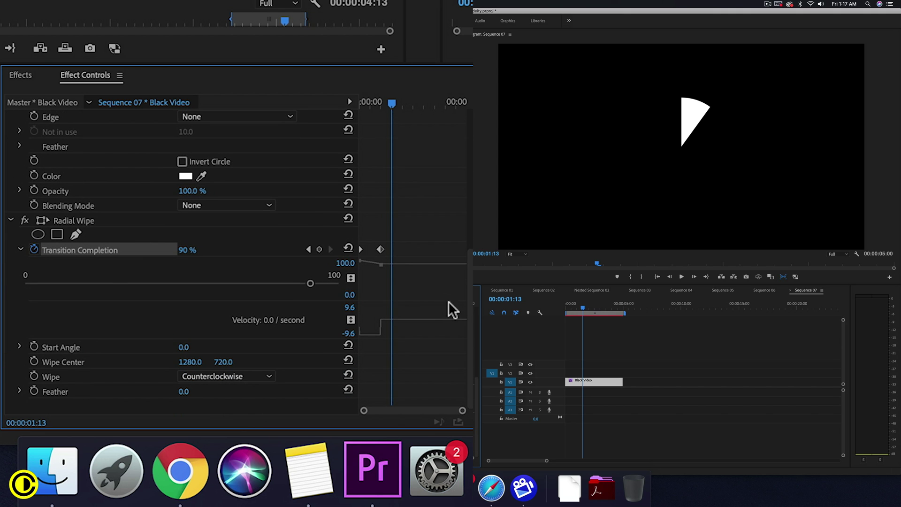
right_click(380, 248)
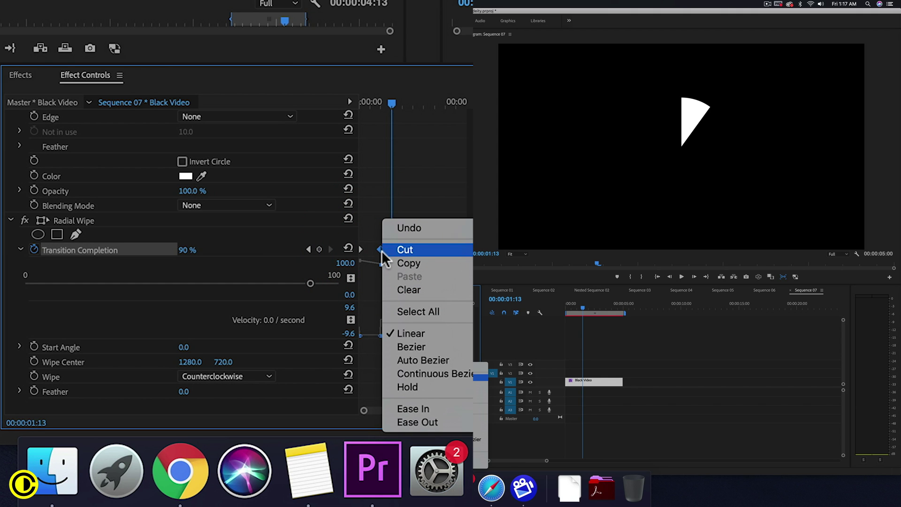
click(378, 247)
right_click(380, 248)
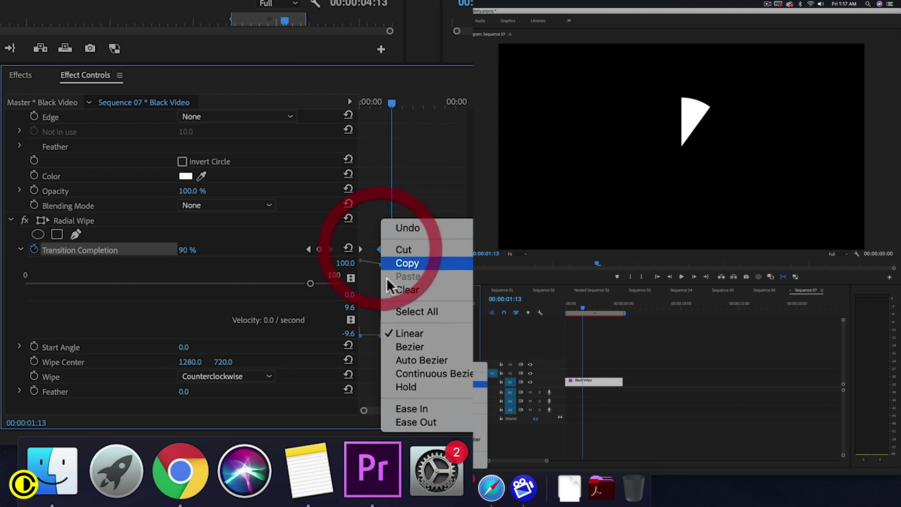
click(427, 348)
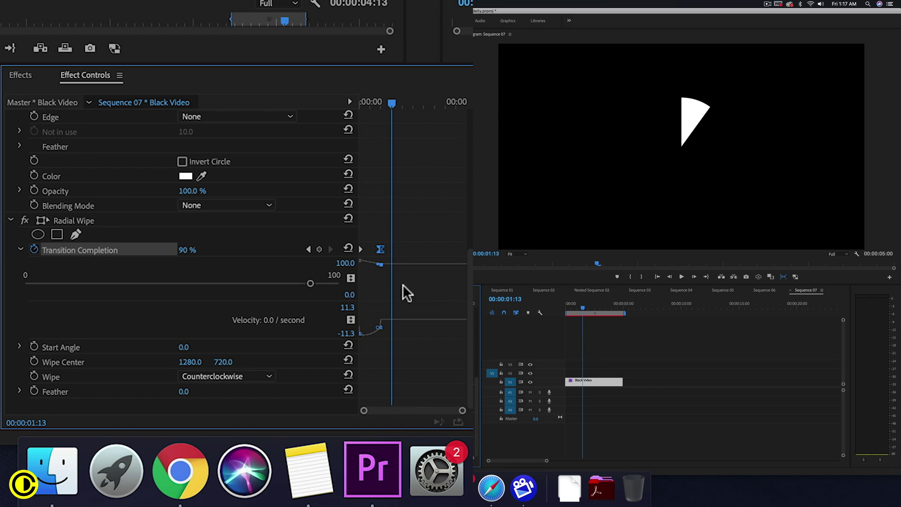
drag(378, 265, 345, 272)
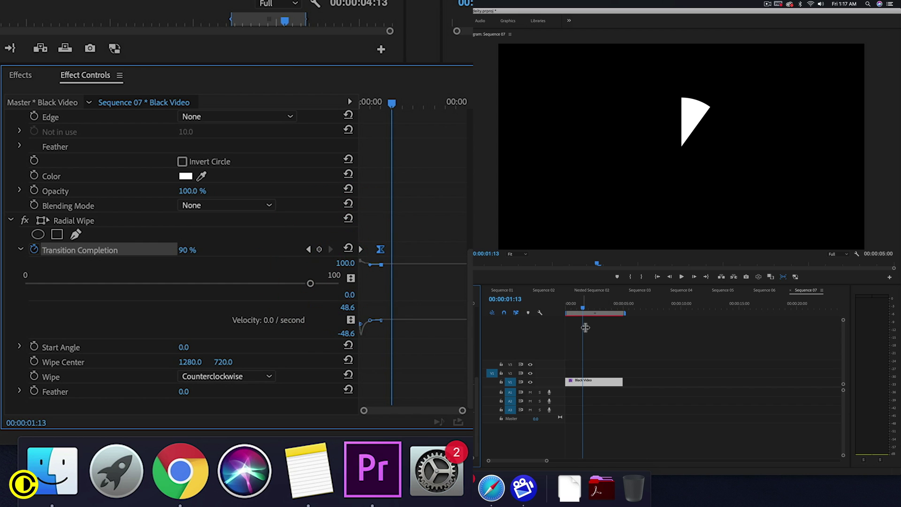
drag(582, 307, 555, 307)
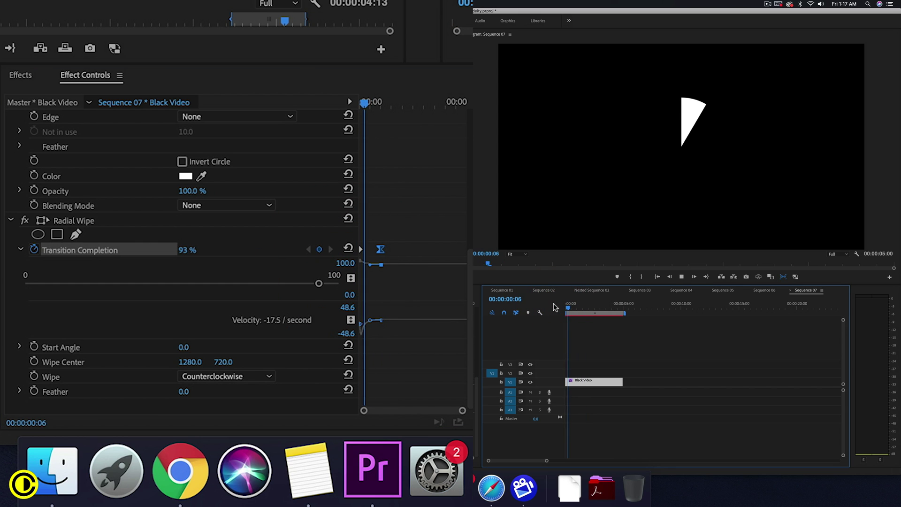
key(space)
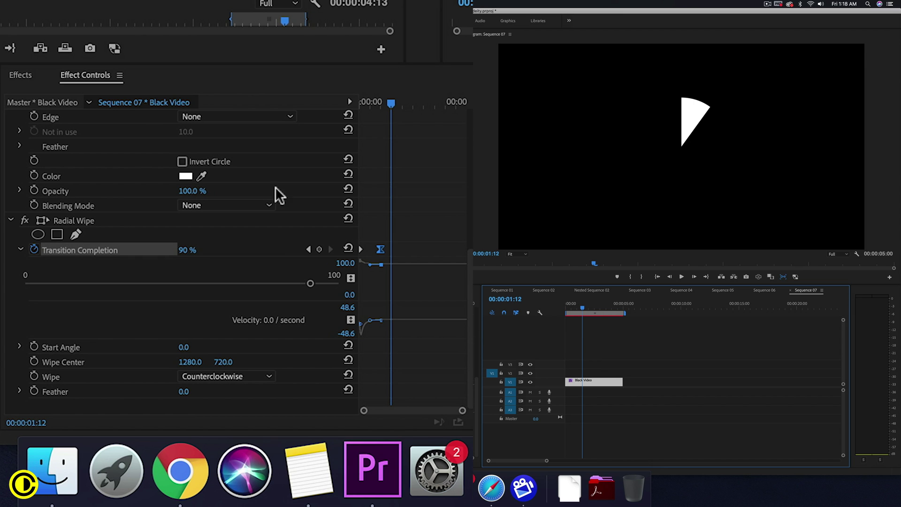
- Change the Circle effect's color to blue
scroll(105, 156, up, 5)
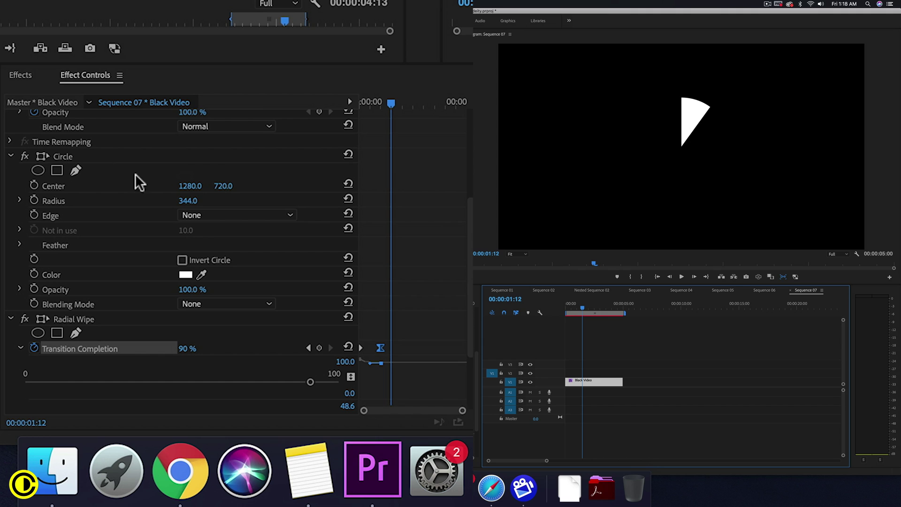
click(183, 274)
click(471, 169)
click(526, 111)
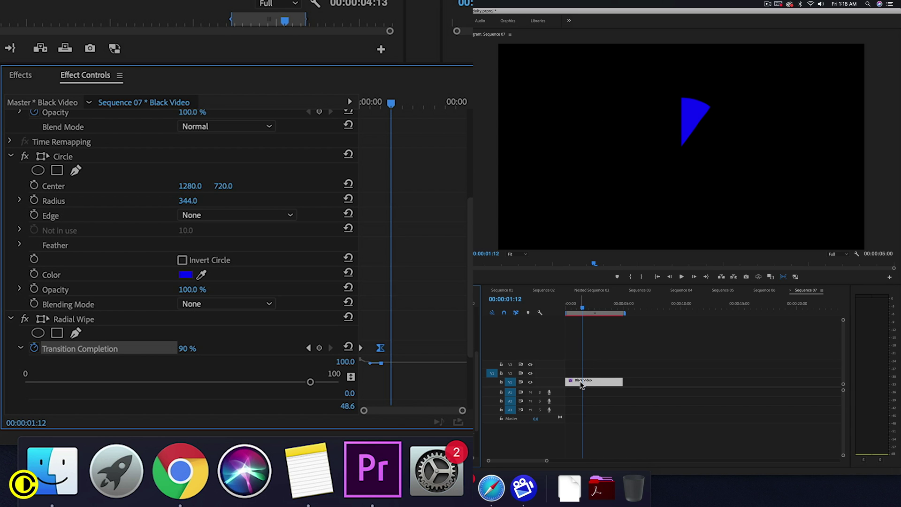
- Duplicate the Black Video clip from V1 onto tracks V2 and V3
drag(583, 383, 583, 362)
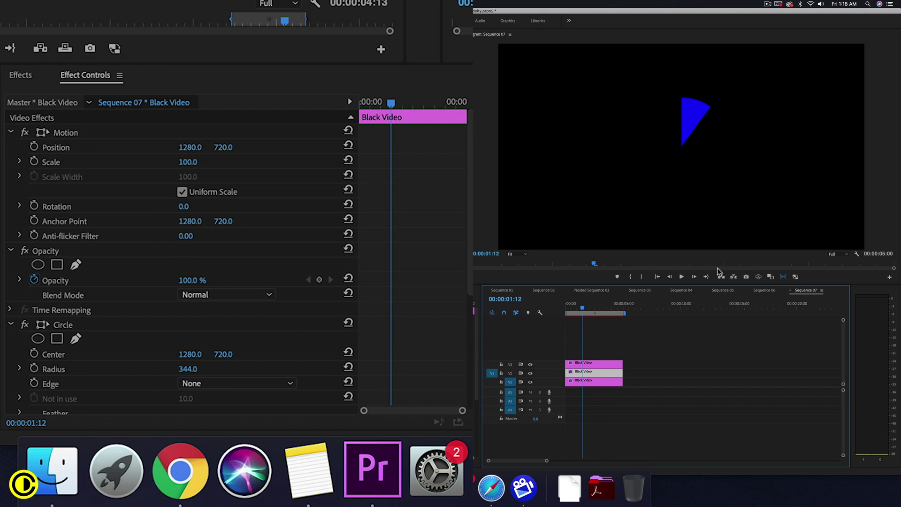
click(639, 368)
click(570, 362)
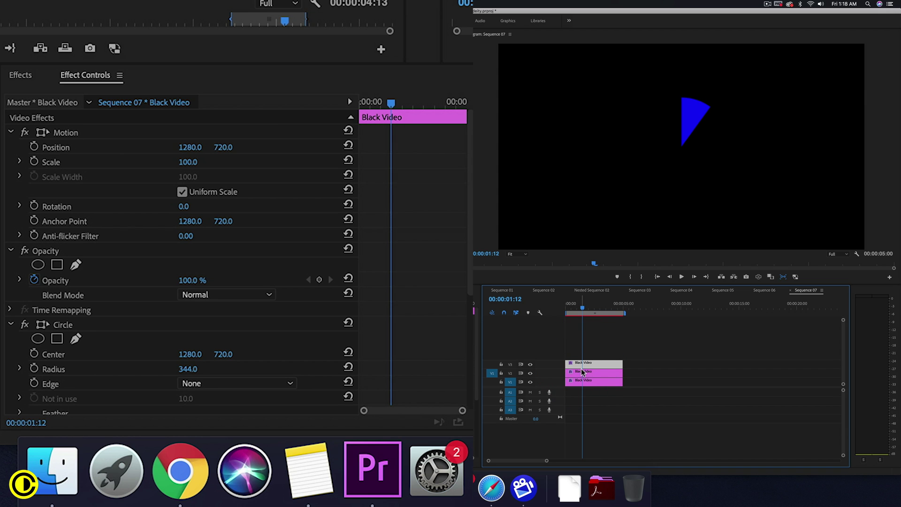
- Change the Circle effect's color to orange on the V2 copy of the Black Video clip
click(584, 374)
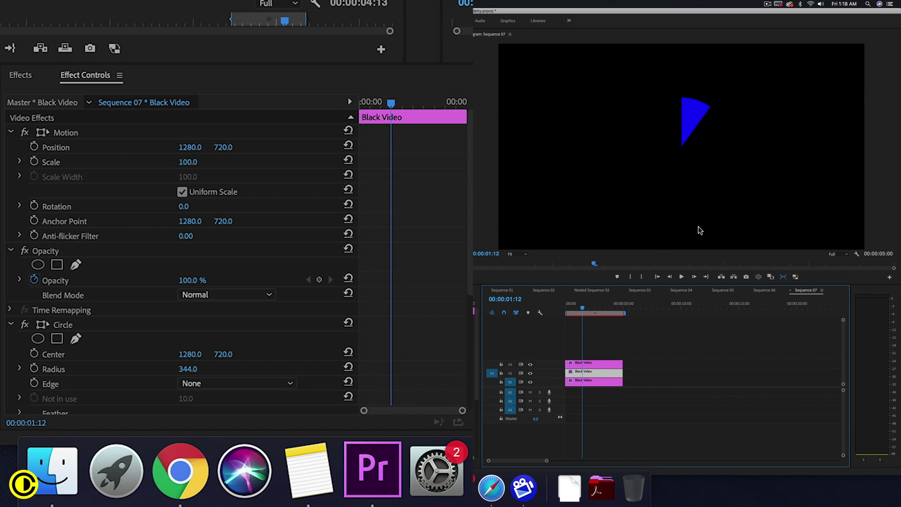
scroll(445, 362, down, 5)
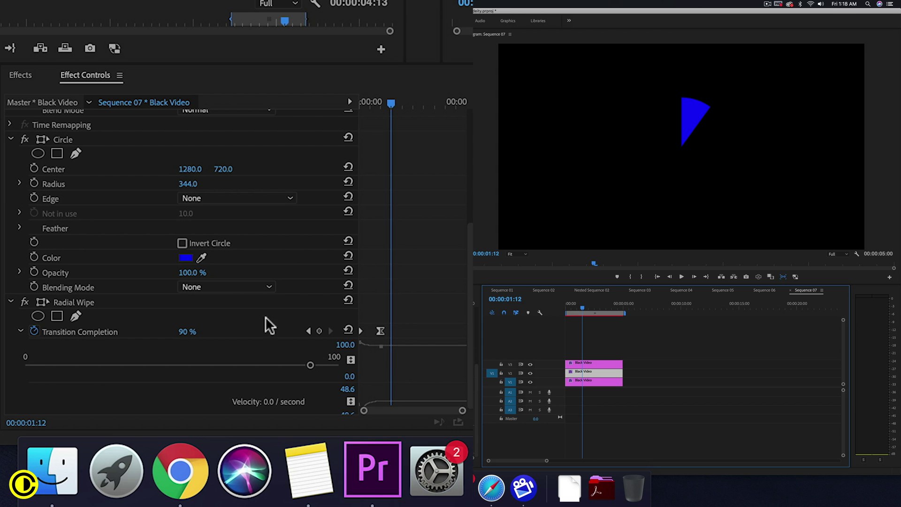
click(185, 257)
drag(709, 297, 710, 322)
drag(711, 207, 714, 157)
click(837, 134)
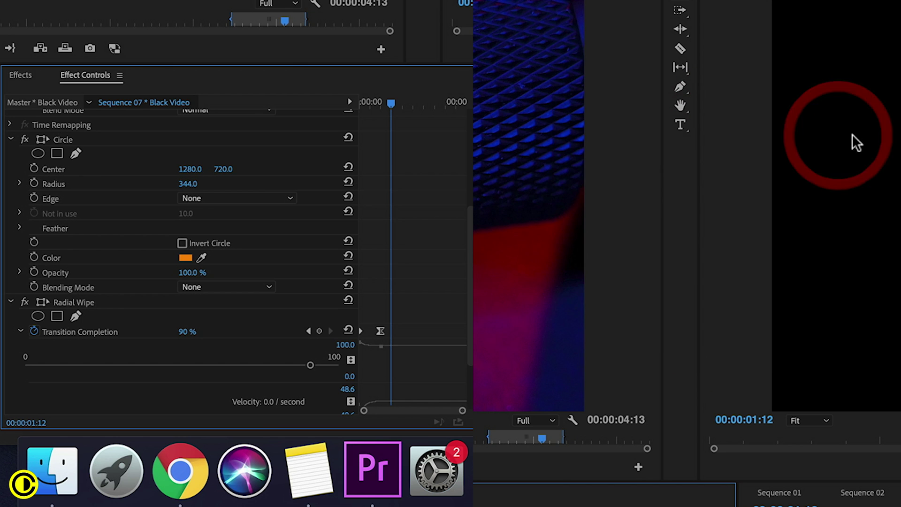
scroll(403, 235, down, 3)
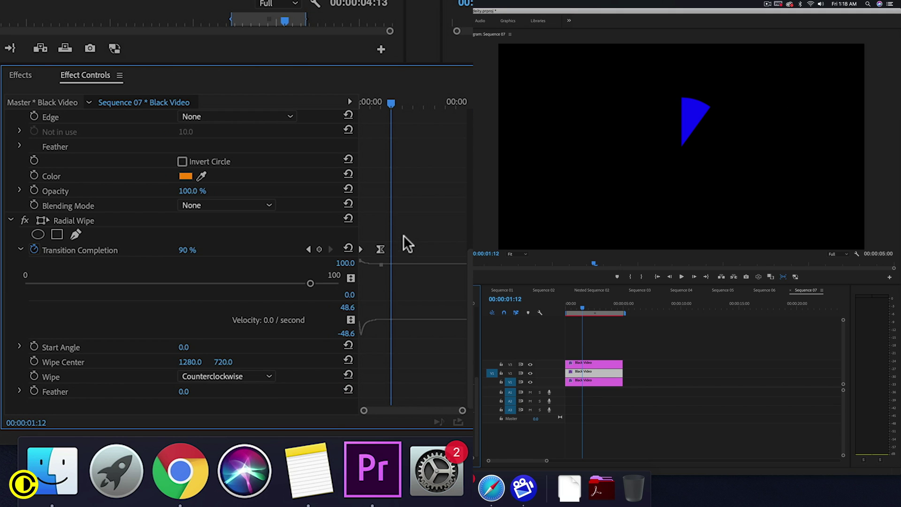
- On the V2 clip, set the Radial Wipe's Transition Completion to 59% at its second keyframe
click(309, 249)
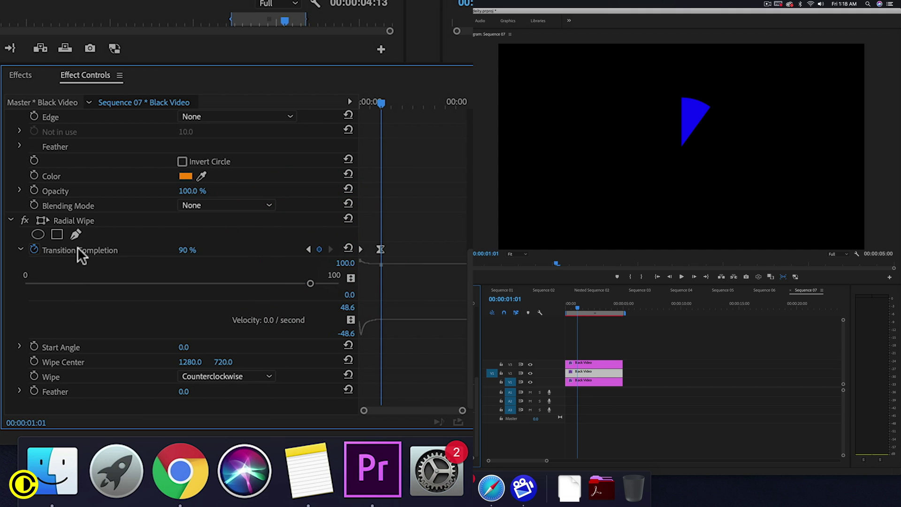
mouse_move(183, 250)
mouse_down()
mouse_move(193, 250)
mouse_move(167, 250)
mouse_up()
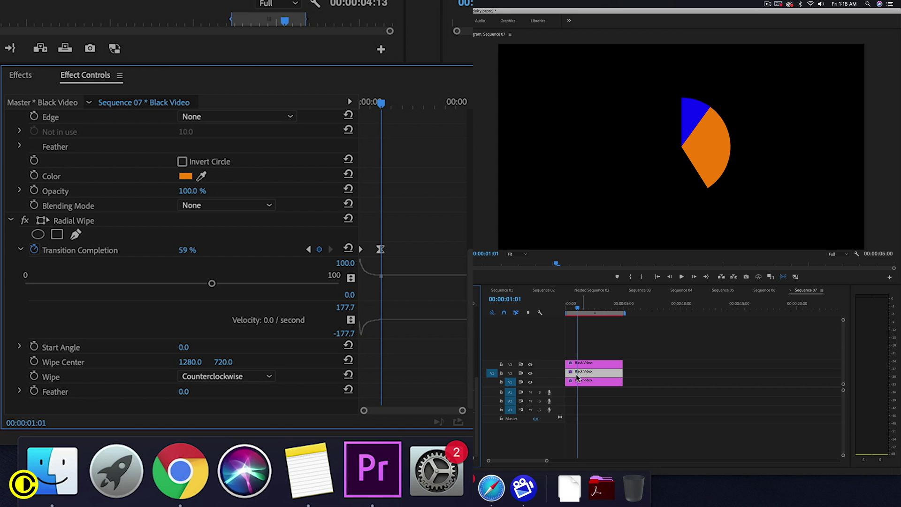
- Change the Circle effect's color to red (FF0000) on the V1 Black Video clip
click(589, 381)
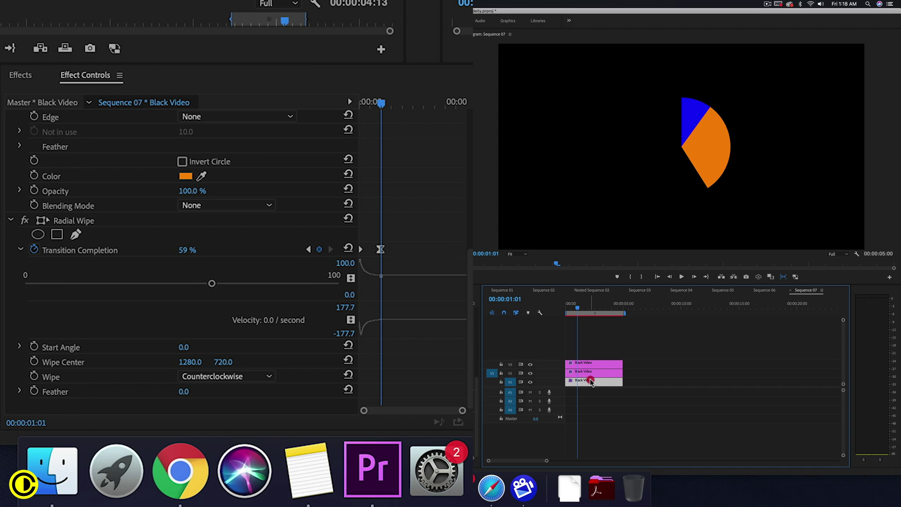
scroll(463, 252, down, 5)
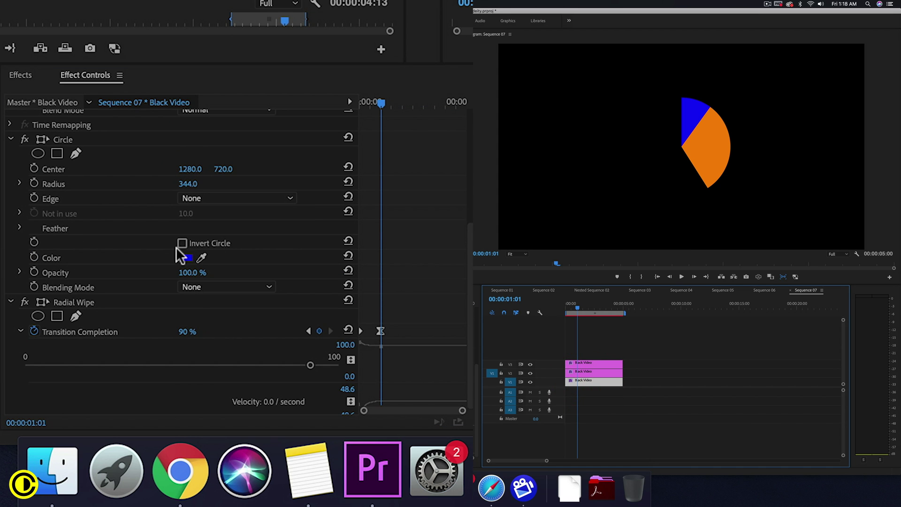
click(185, 257)
drag(714, 268, 710, 321)
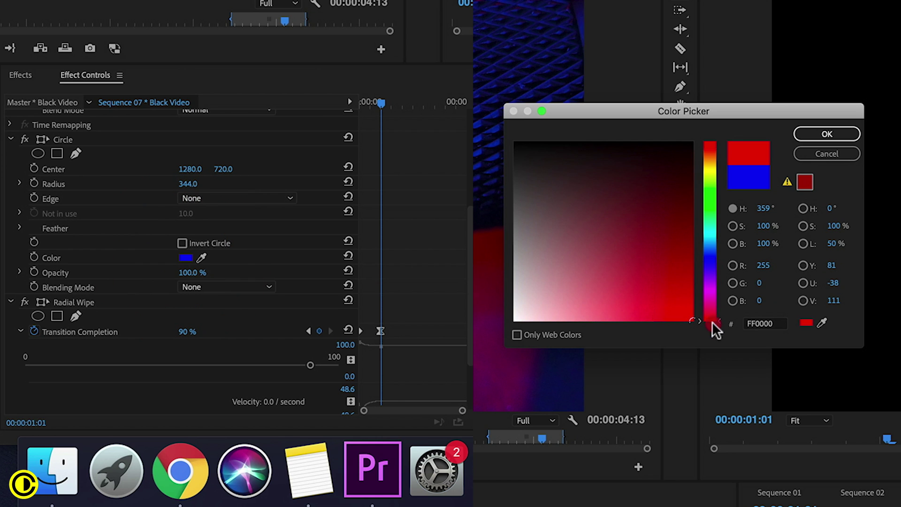
click(826, 133)
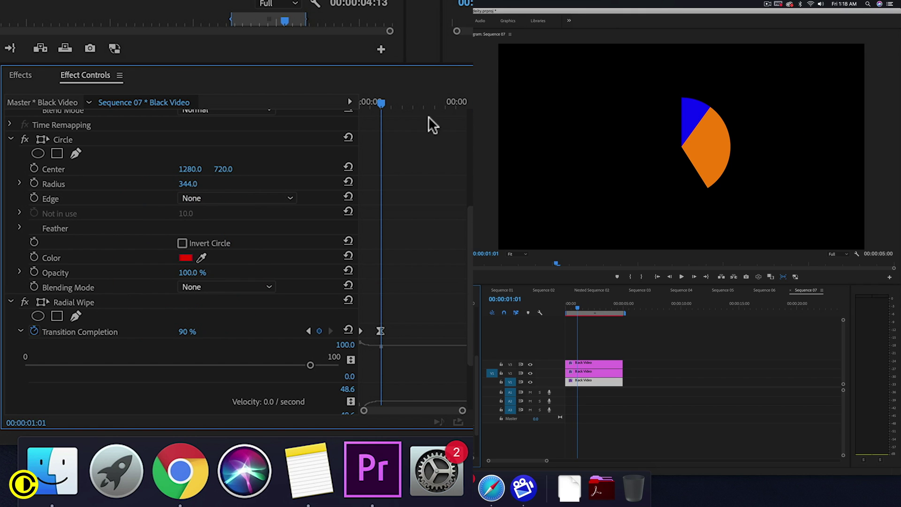
- Set the V1 clip's Radial Wipe Transition Completion to 0% at the second keyframe
click(180, 331)
text(0)
key(Return)
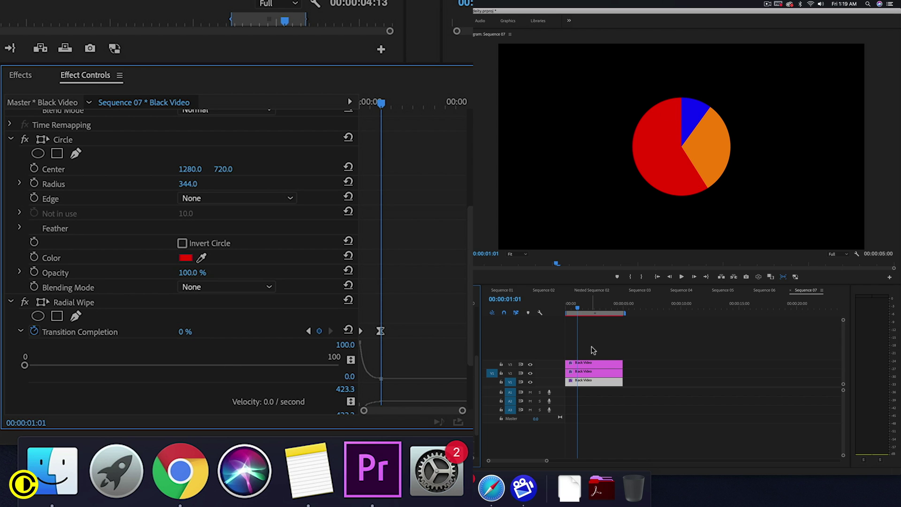
- Play the pie chart animation twice from the start of the sequence to review all three slices
drag(579, 306, 536, 308)
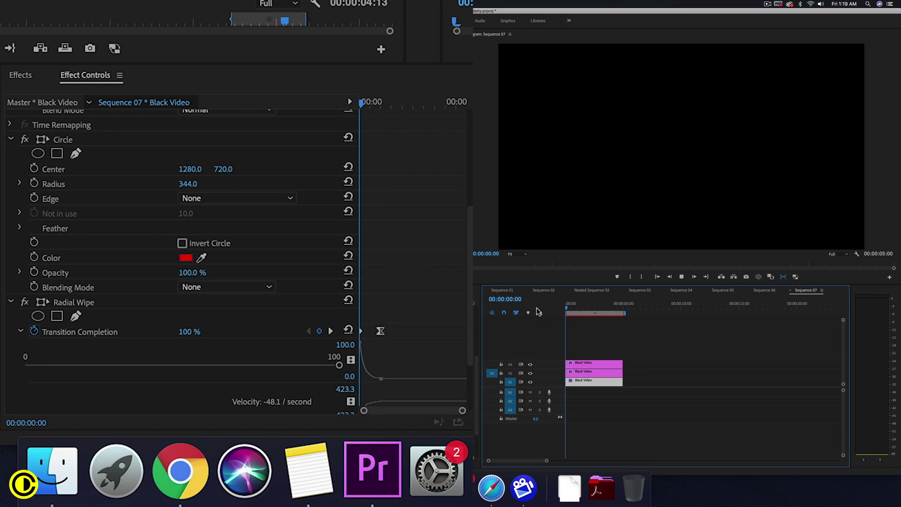
key(space)
key(space)
drag(587, 308, 543, 308)
key(space)
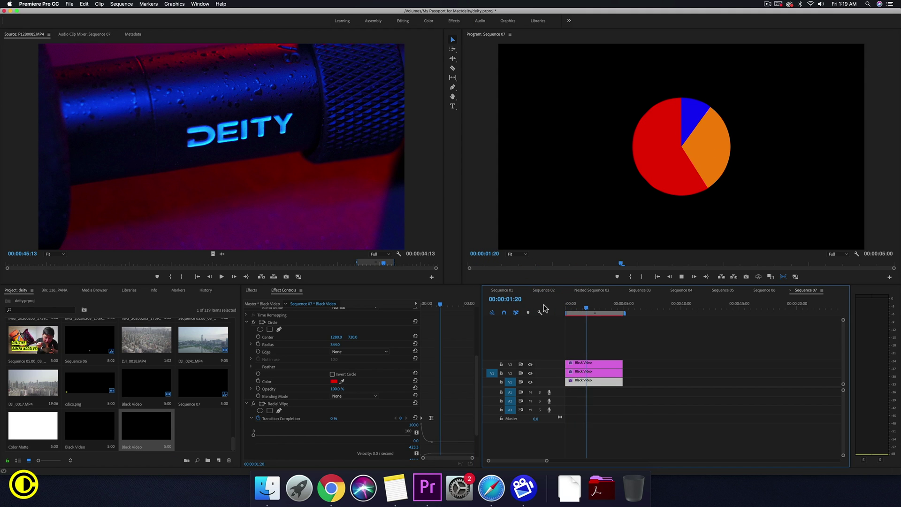
key(space)
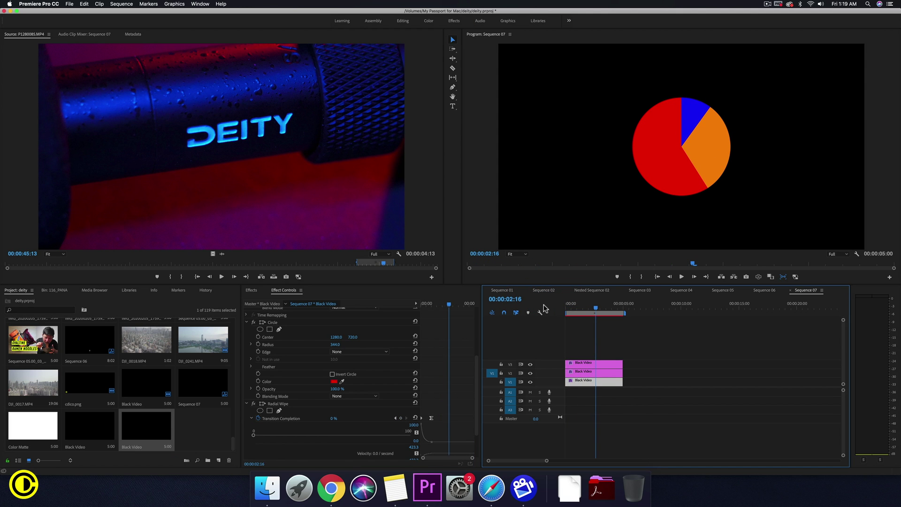